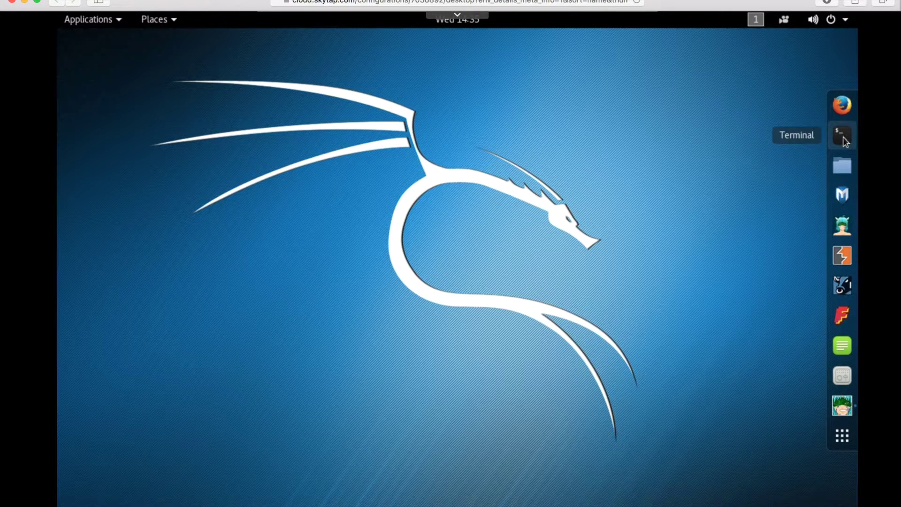
Open a terminal and start an SSH connection to the user's account on osprey, reaching the password prompt
left_click(842, 137)
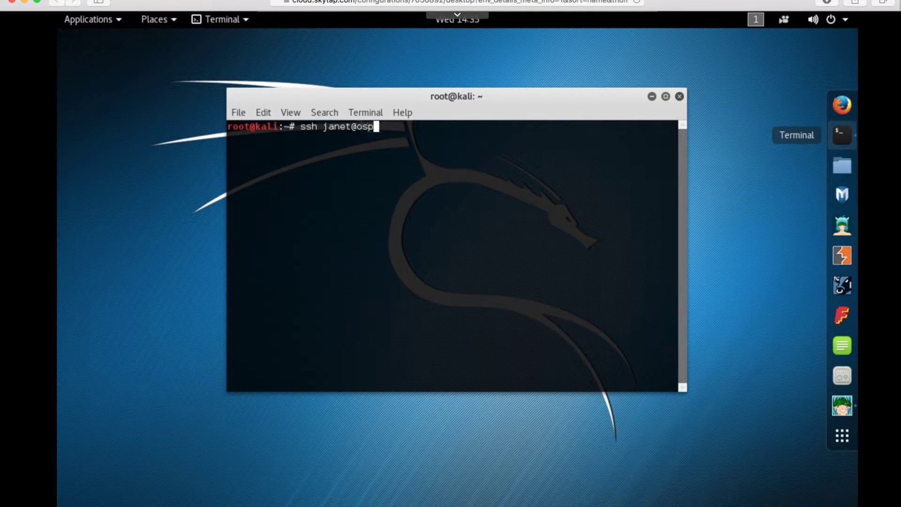
key("Return")
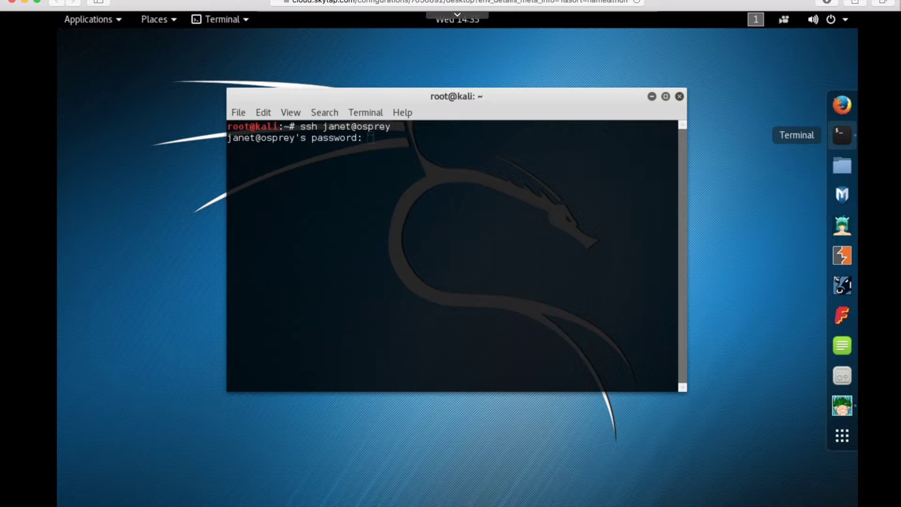
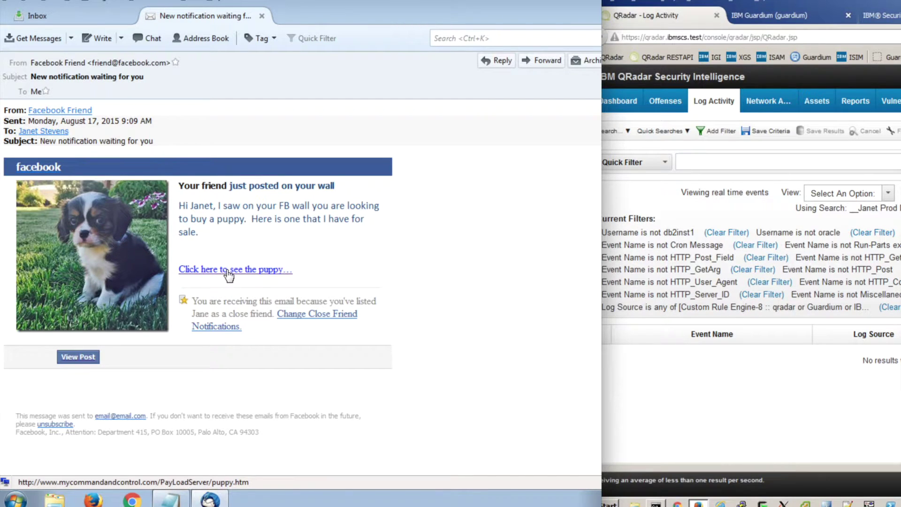
Follow the 'Click here to see the puppy' link in the Facebook notification email
left_click(228, 271)
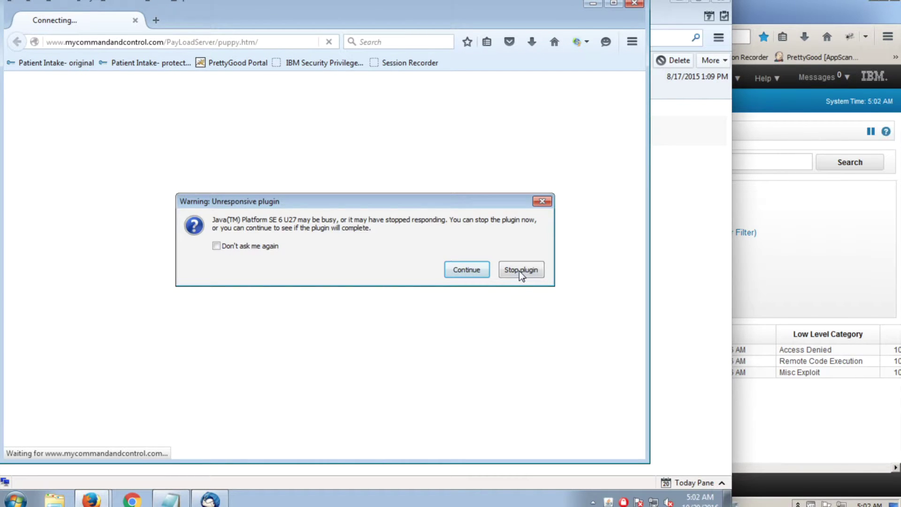
Stop the unresponsive Java plugin from the Firefox warning on puppy.htm
left_click(520, 270)
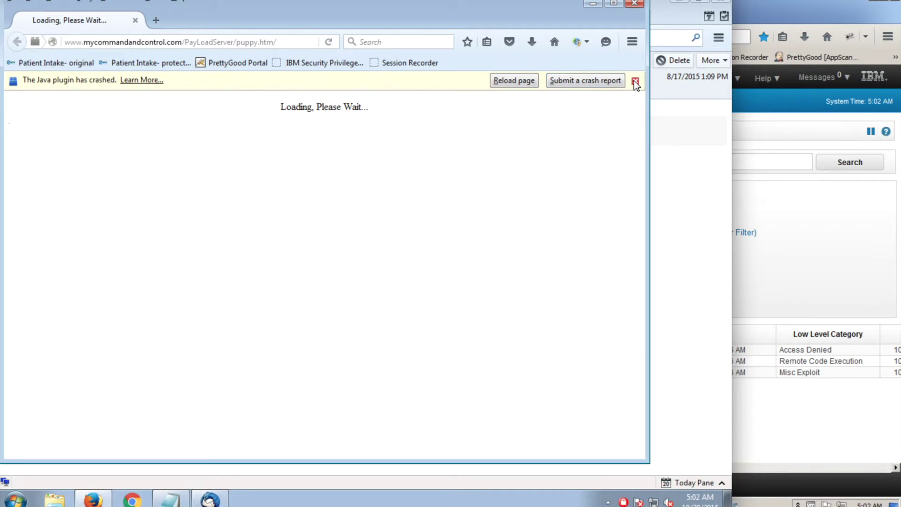
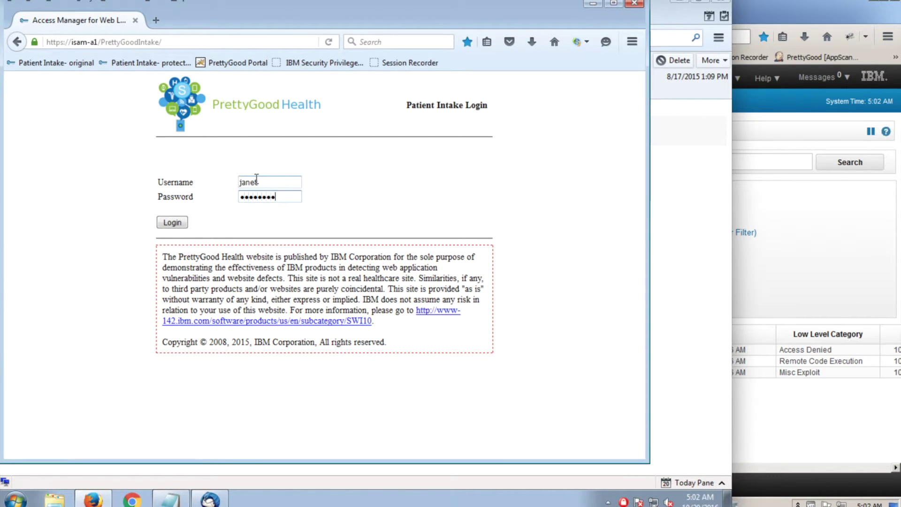
Log in, search for the patient by their SSN, and continue to the Enter Encounter Details form
key("Return")
left_click(232, 186)
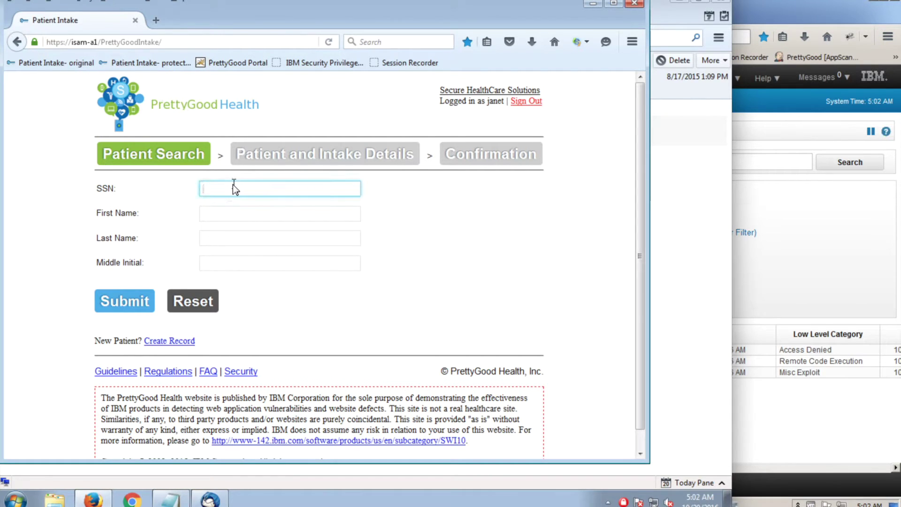
type("111-22-3333")
key("Return")
left_click(436, 238)
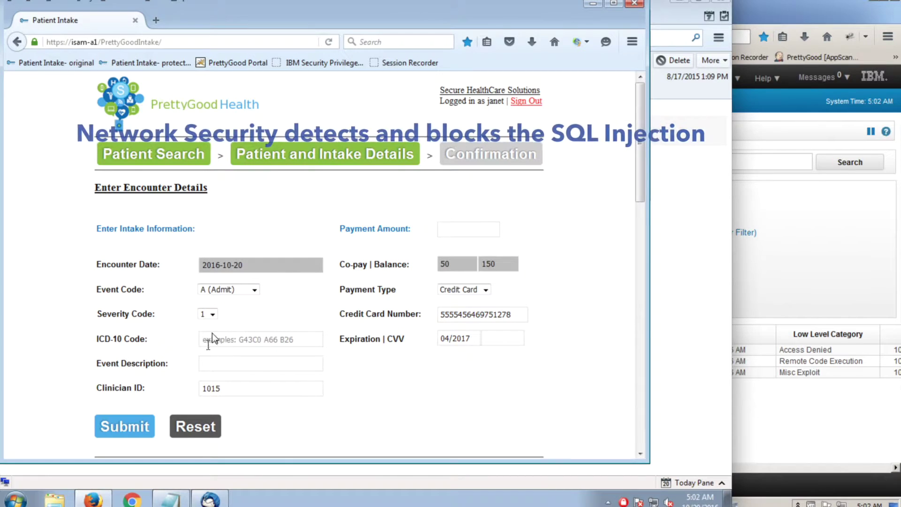
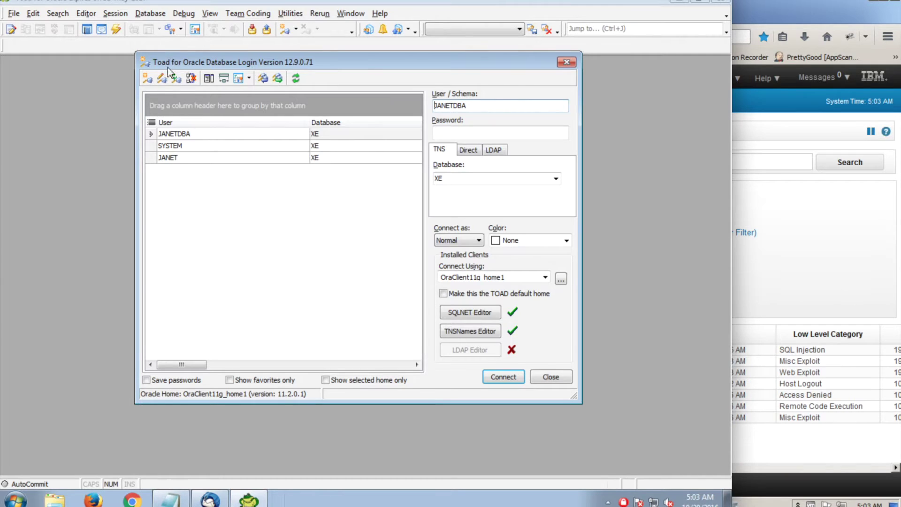
Connect Toad to XE with the saved DBA login, accepting single sign-on, session recording and credential checkout
left_click(176, 134)
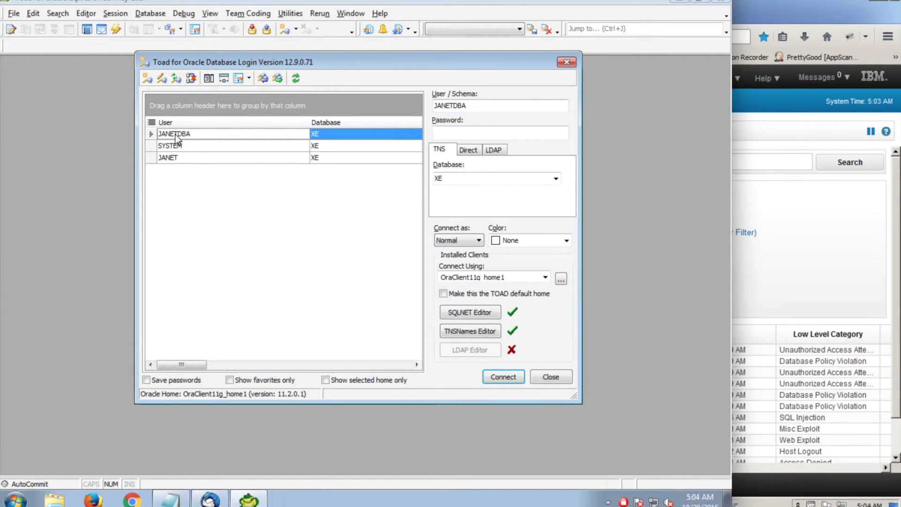
left_click(501, 379)
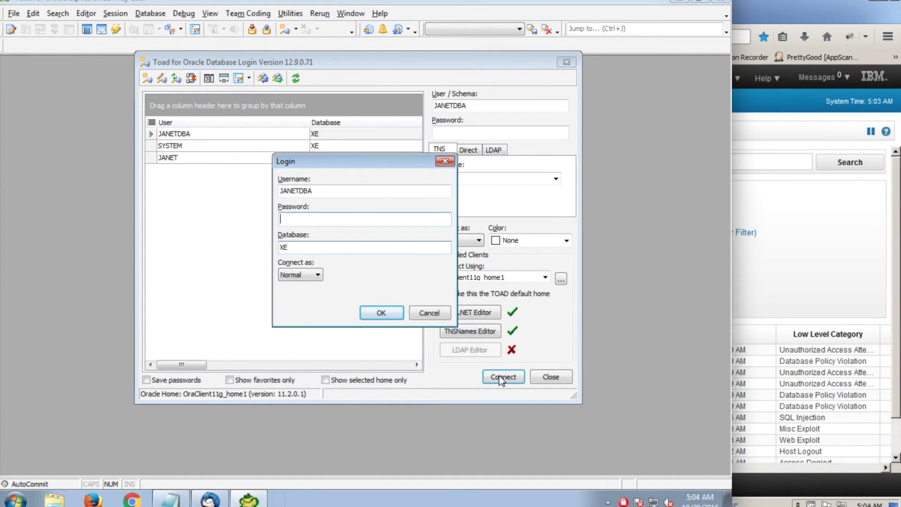
left_click(368, 285)
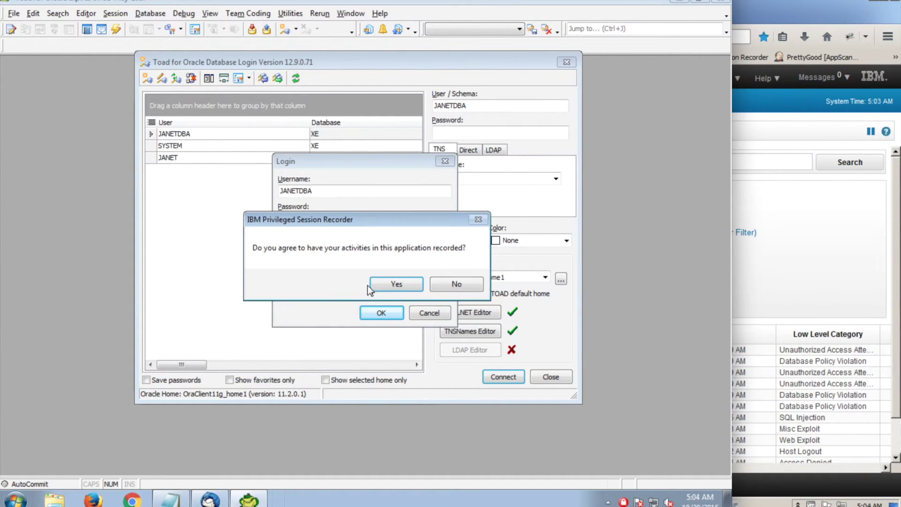
left_click(384, 283)
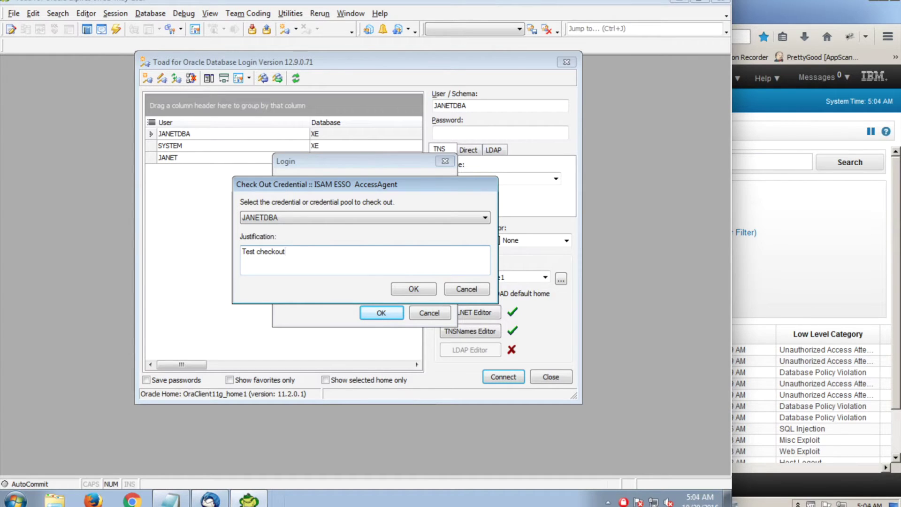
left_click(407, 289)
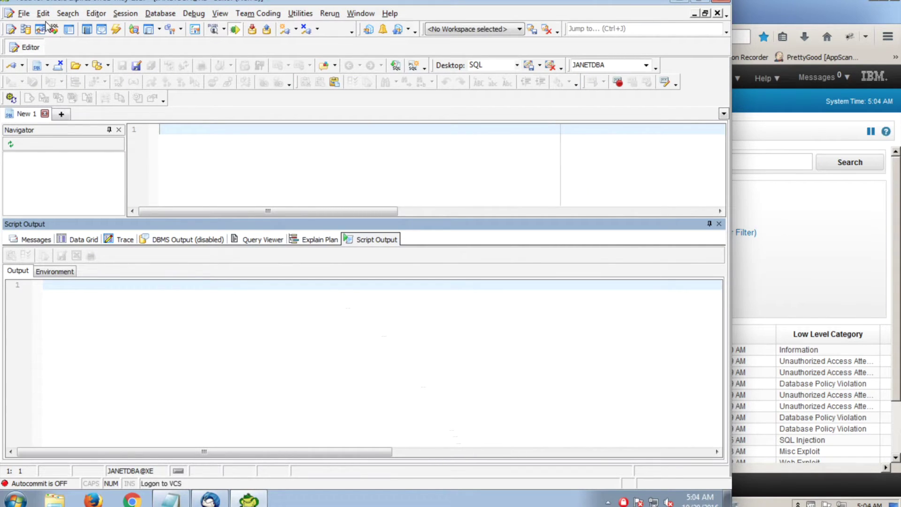
Run the patientinfo.sql script and view the masked patient and payment results in Grid 1 and Grid 2
left_click(87, 67)
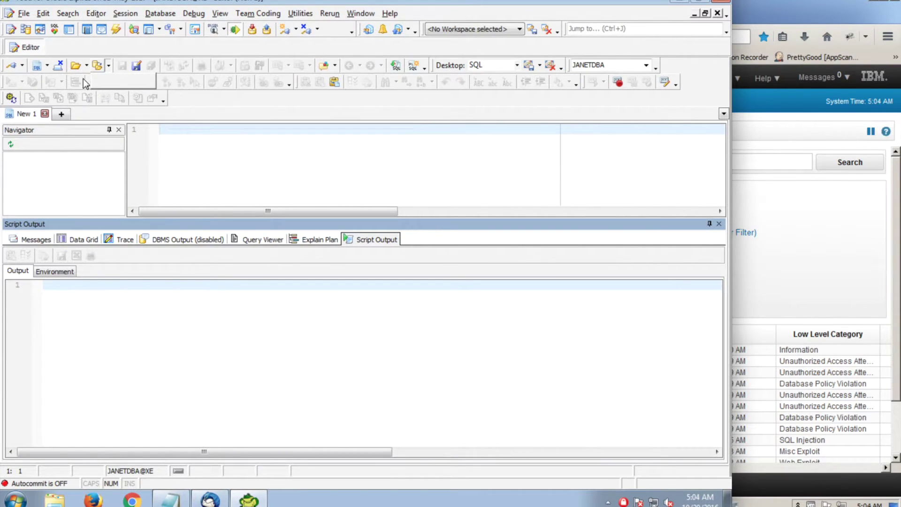
left_click(87, 67)
left_click(84, 81)
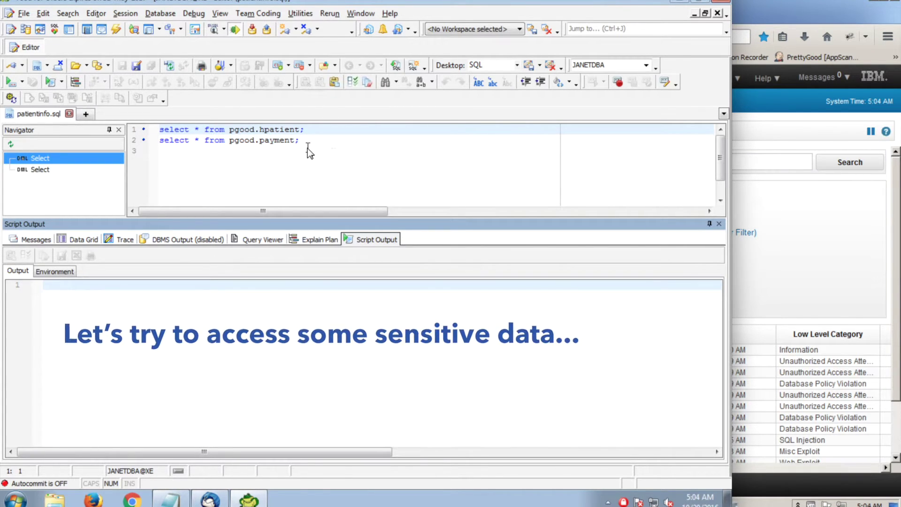
left_click(53, 83)
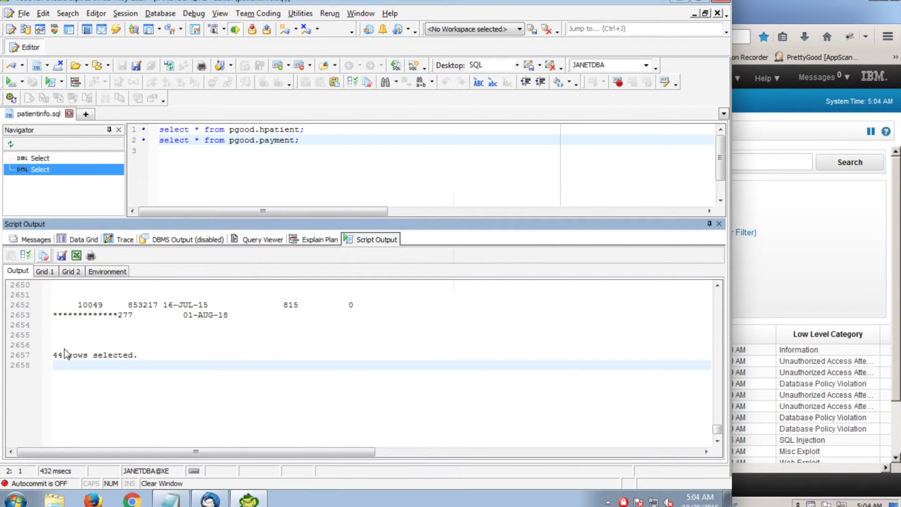
left_click(48, 272)
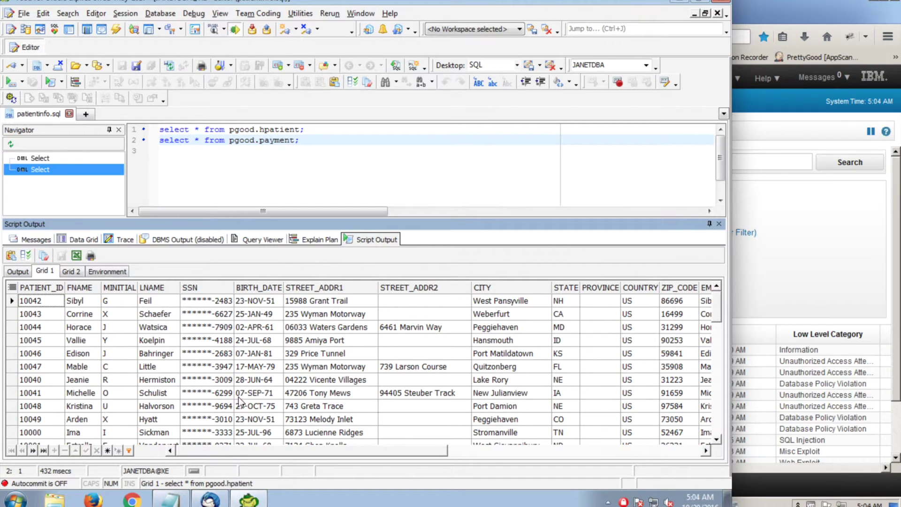
left_click(74, 273)
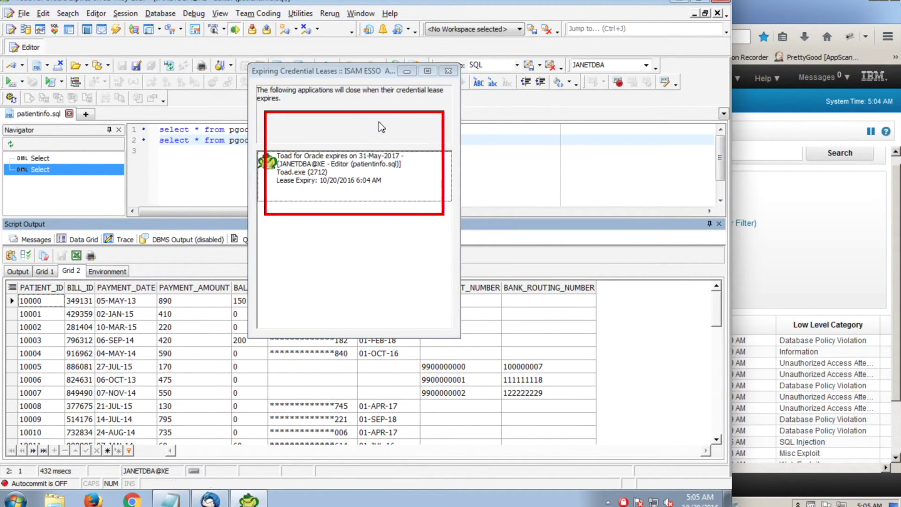
Minimize the expiring credential leases notice and exit Toad for Oracle
left_click(406, 74)
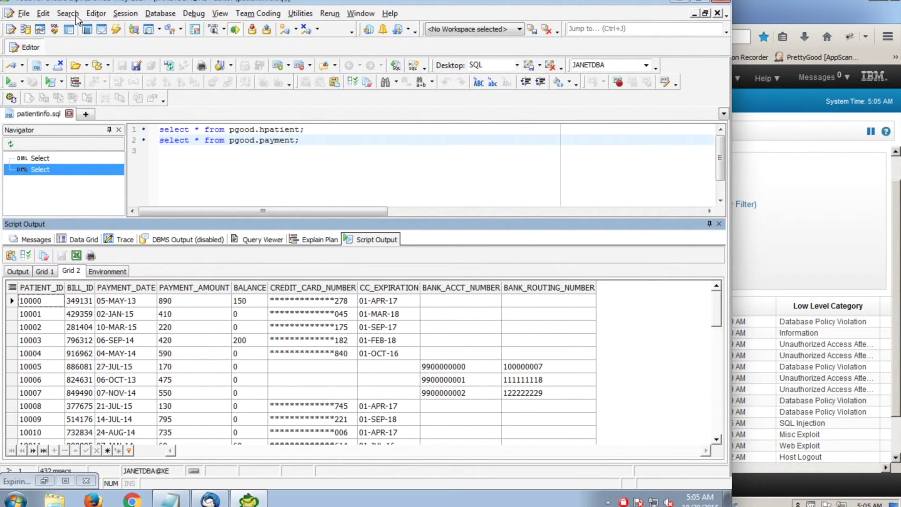
left_click(25, 14)
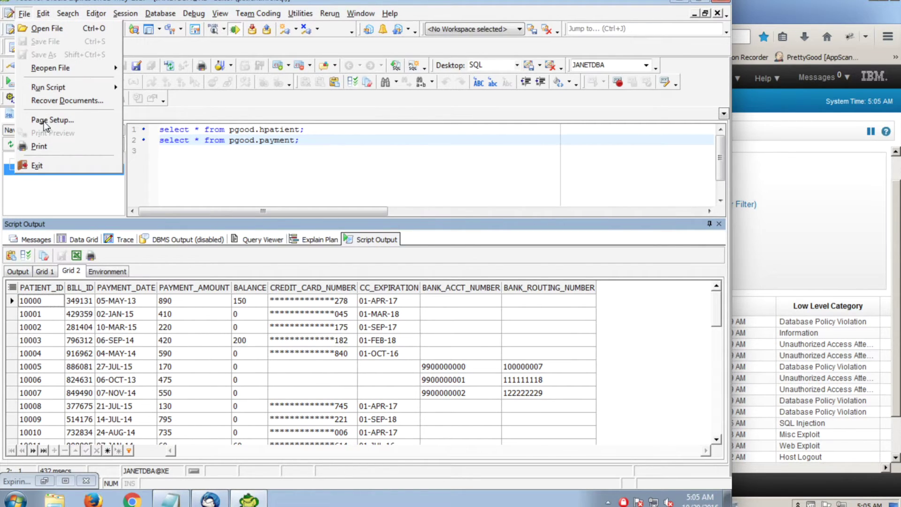
left_click(37, 165)
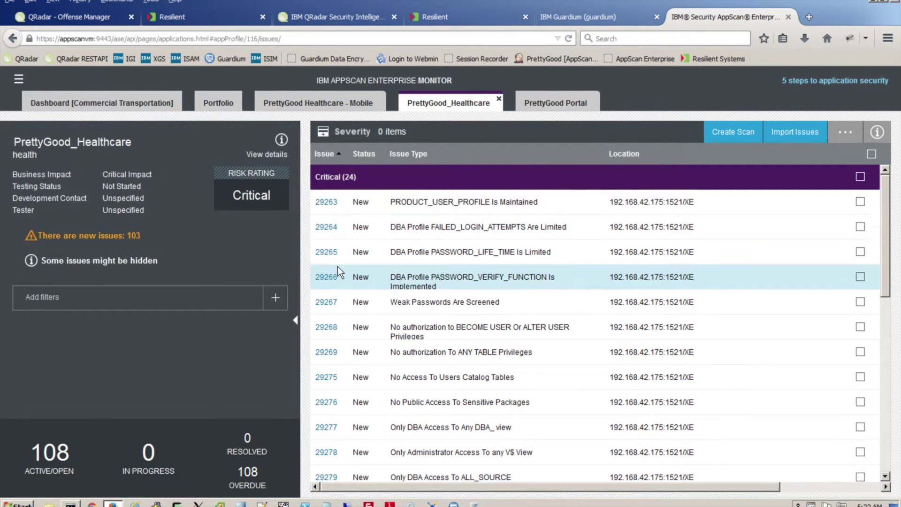
left_click(327, 227)
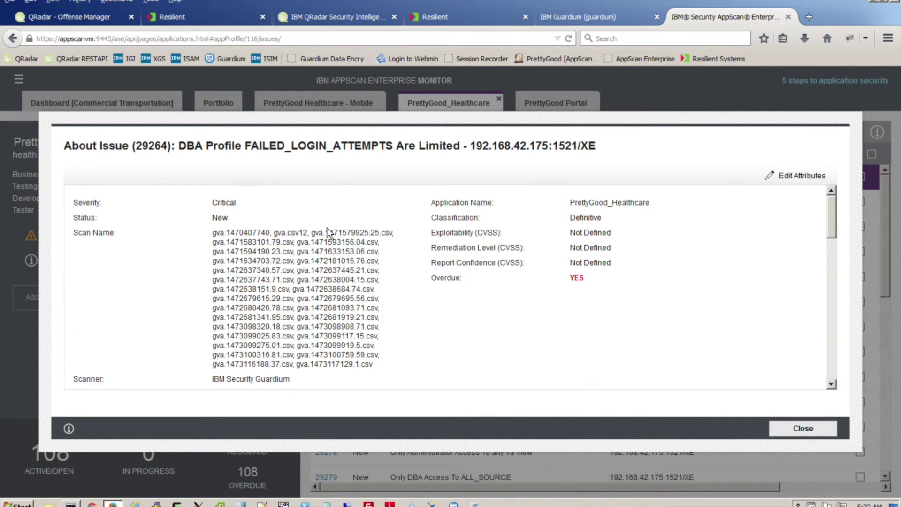
left_click_drag(829, 213, 826, 362)
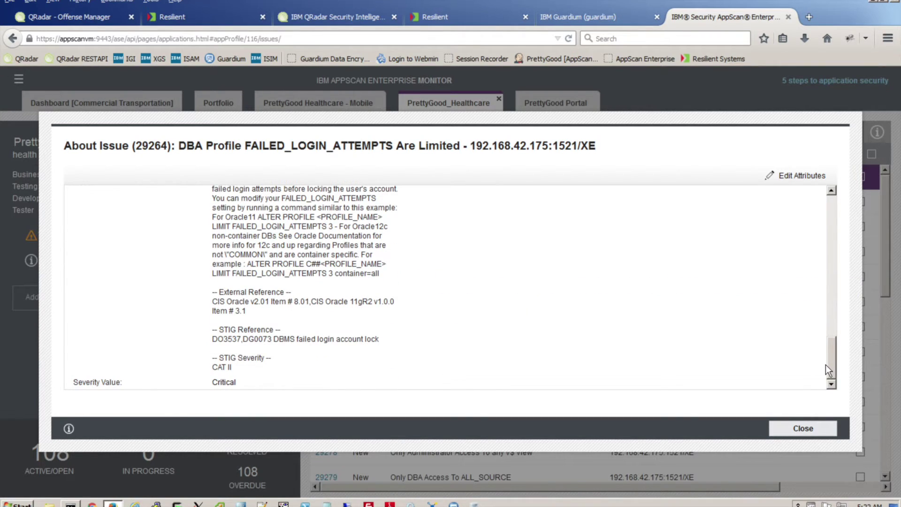
left_click(805, 426)
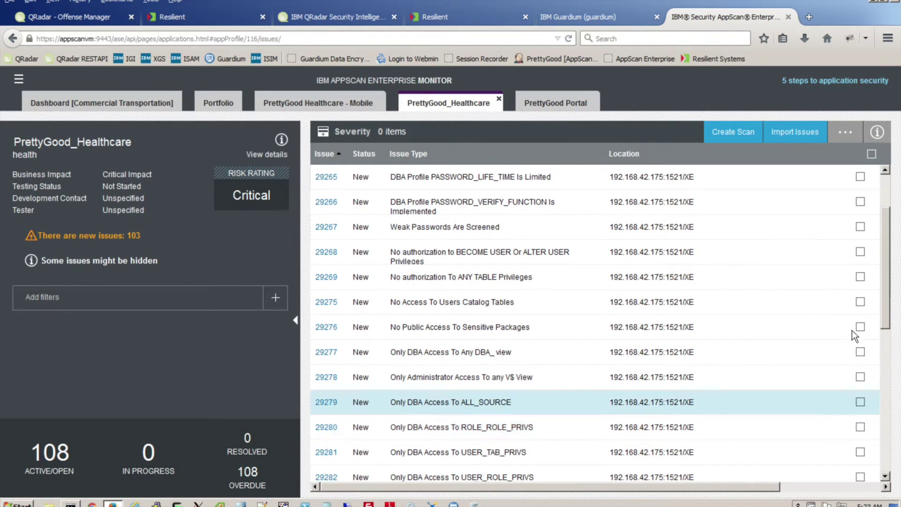
Filter issues by 'injection' to Blind SQL Injection and review issue 29235's details
left_click(95, 296)
type("injection")
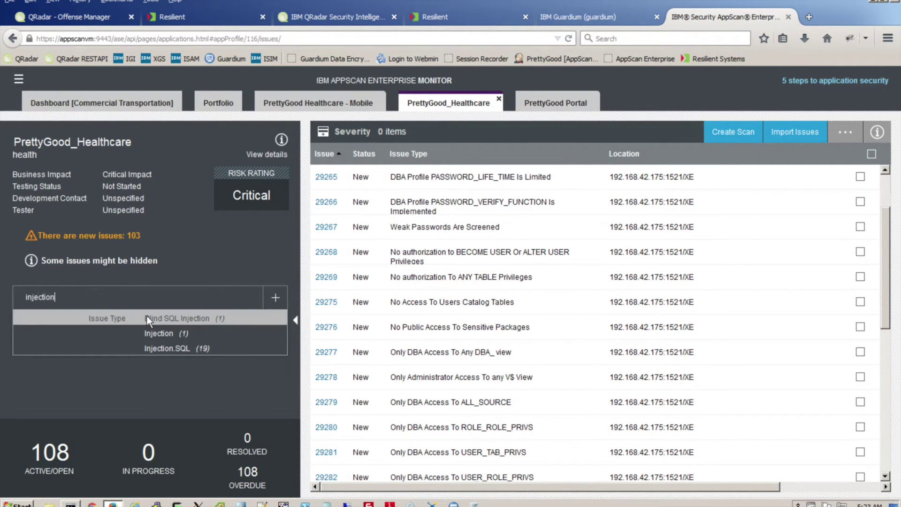
left_click(179, 317)
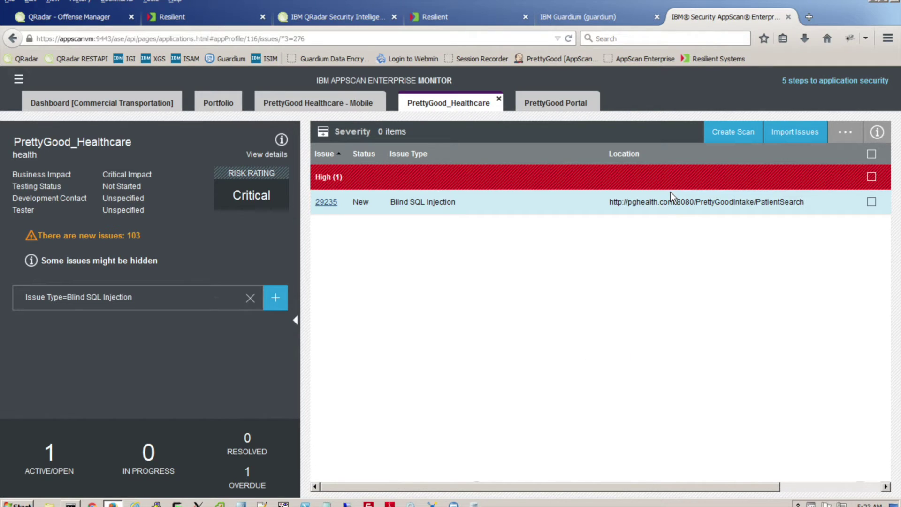
left_click(328, 202)
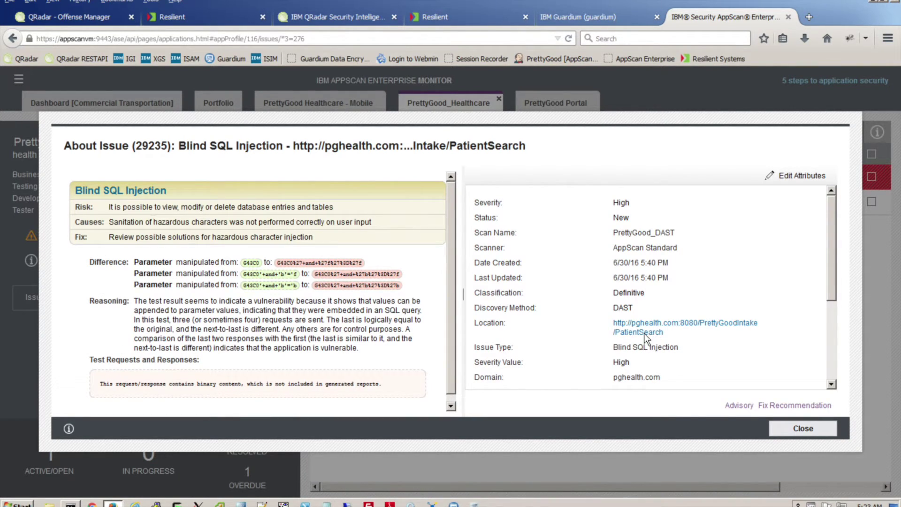
left_click_drag(830, 256, 829, 347)
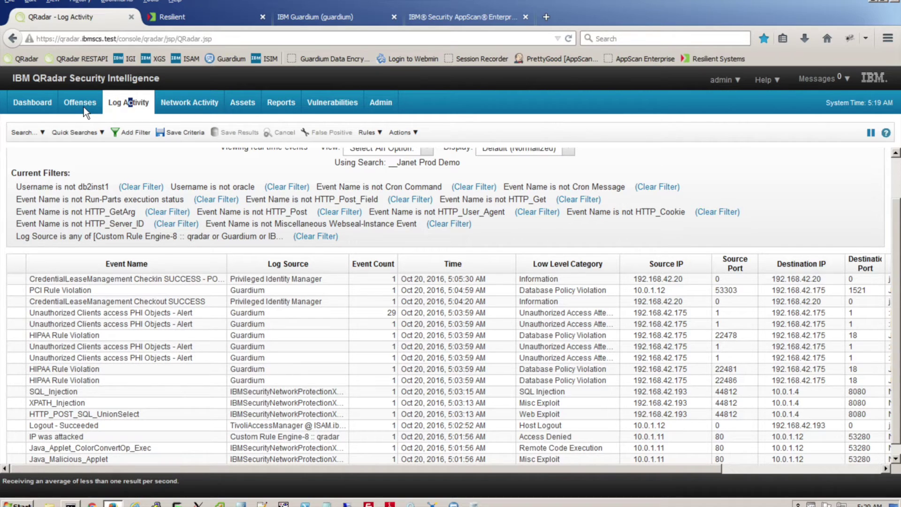
Preview offense 208, then send SQL_Injection offense 206 to Resilient from the offense list
left_click(84, 105)
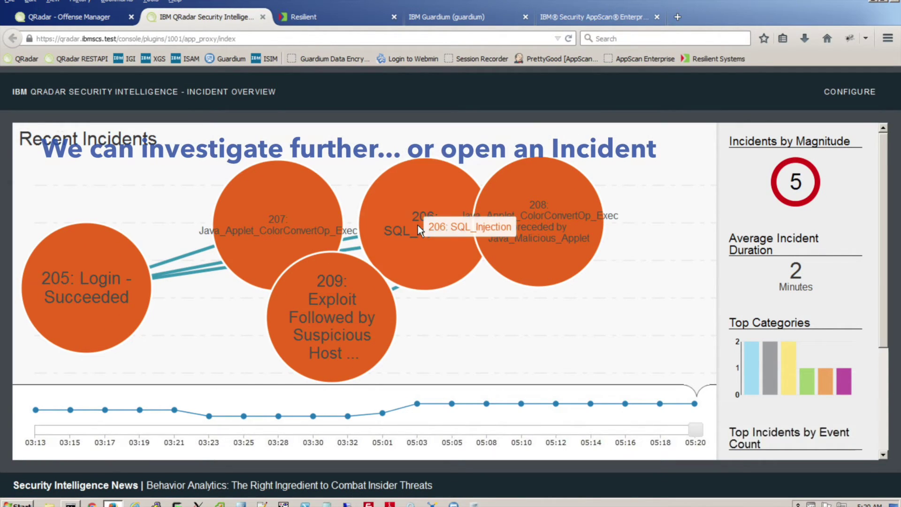
left_click(538, 228)
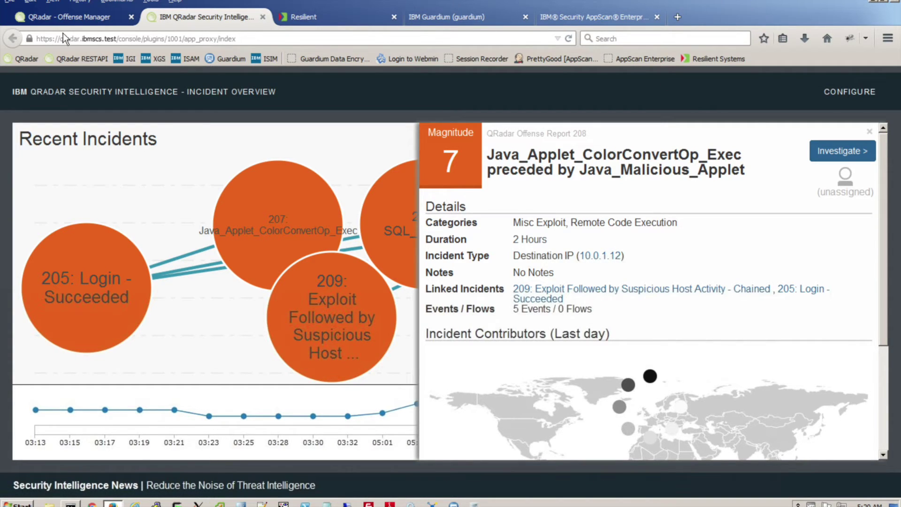
left_click(67, 15)
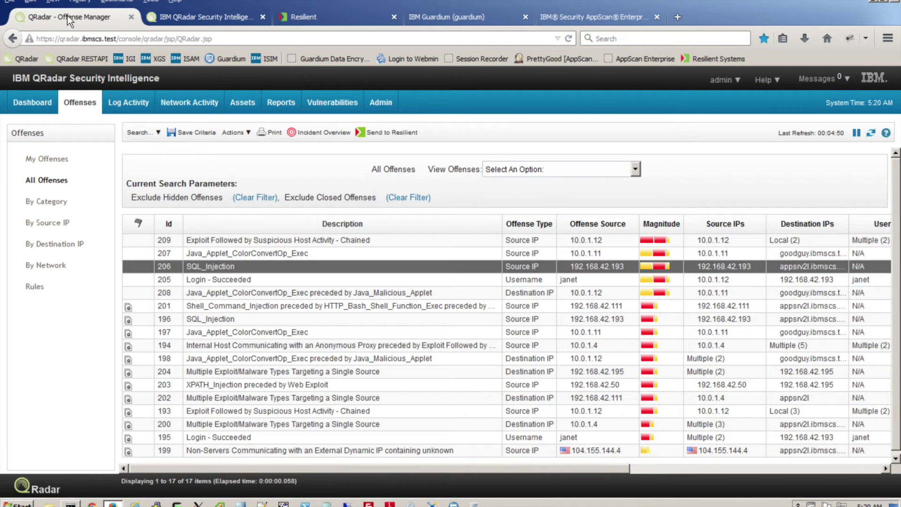
left_click(390, 132)
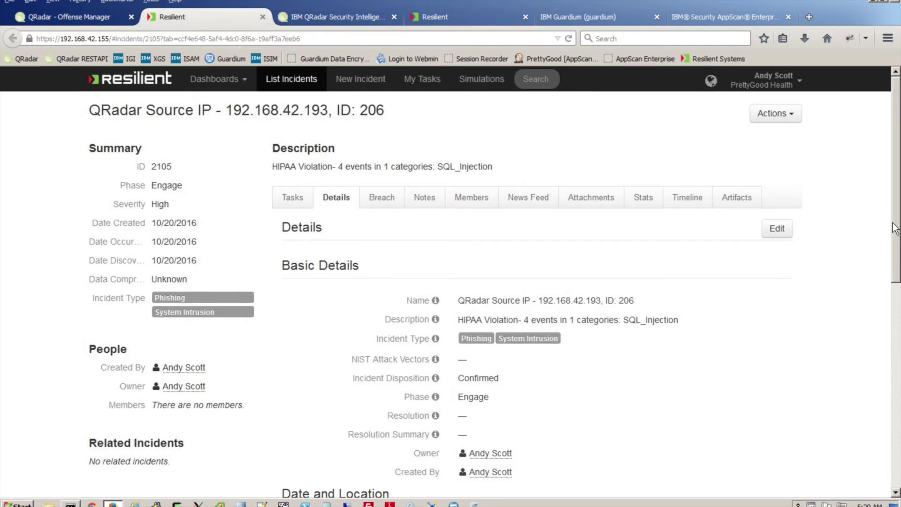
Scroll through incident 2105's details, then open HIPAA Violation incident ID 172
scroll(892, 324, "down", 5)
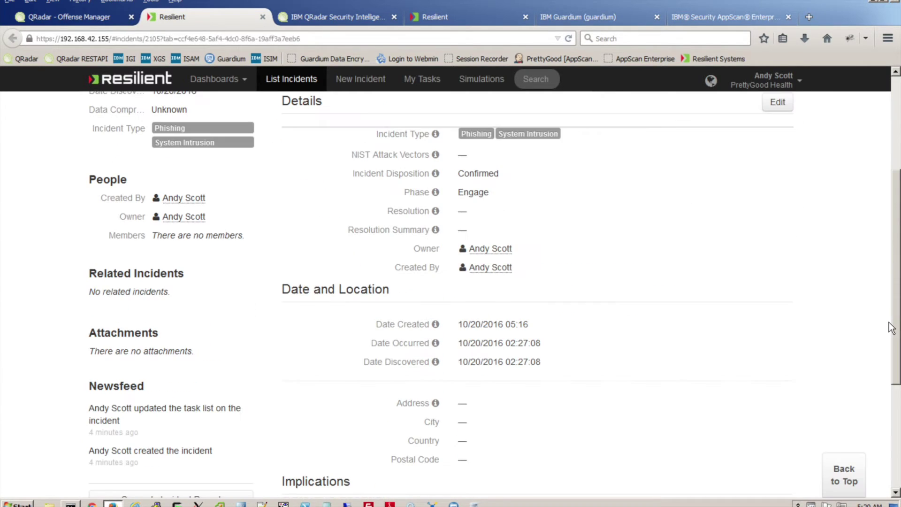
scroll(891, 343, "down", 1)
scroll(890, 349, "down", 2)
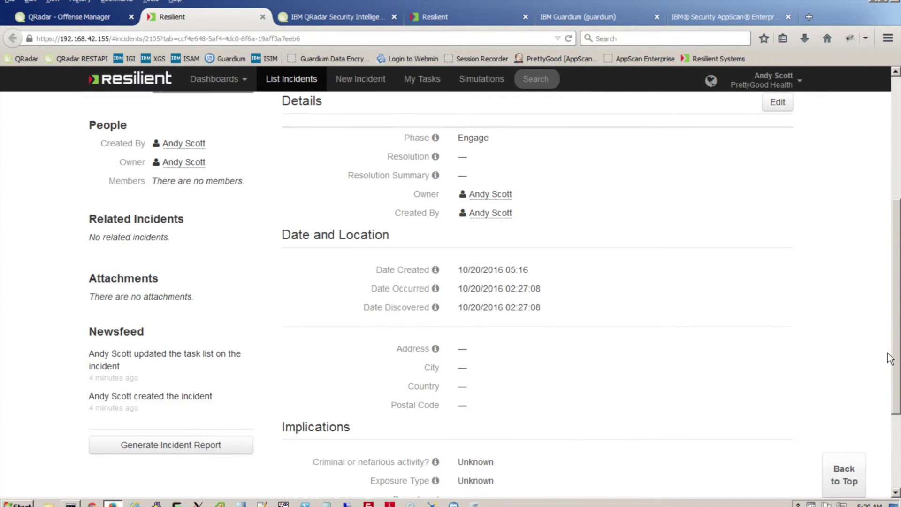
left_click_drag(890, 352, 898, 153)
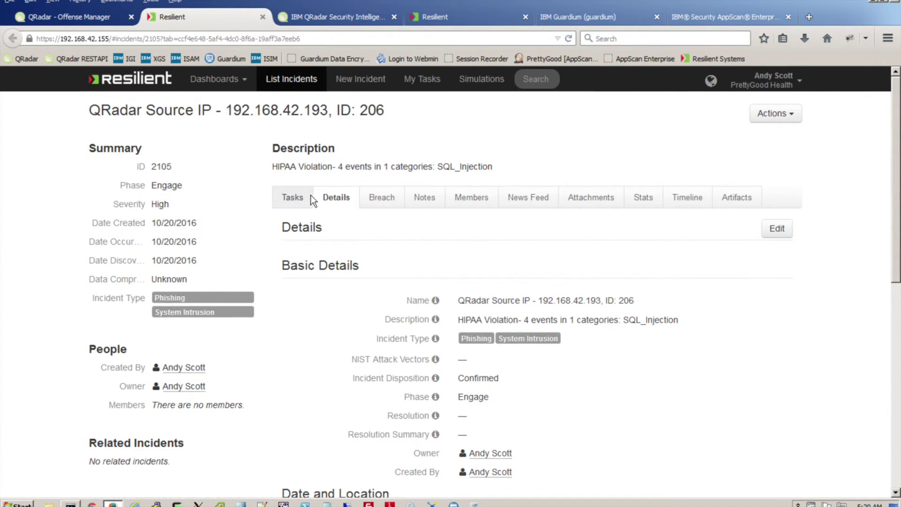
left_click(291, 78)
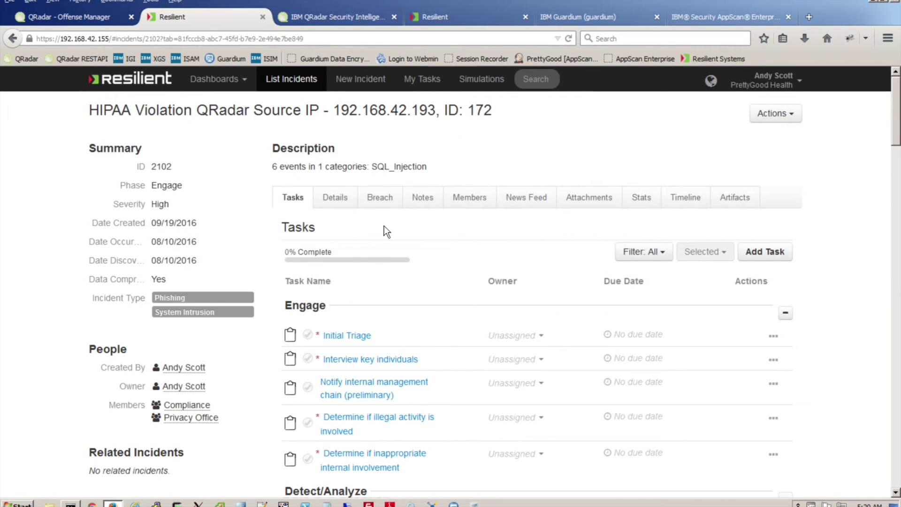
Review the Breach tab's data types, country lists and HIPAA questions, then return to the Tasks list
left_click(382, 198)
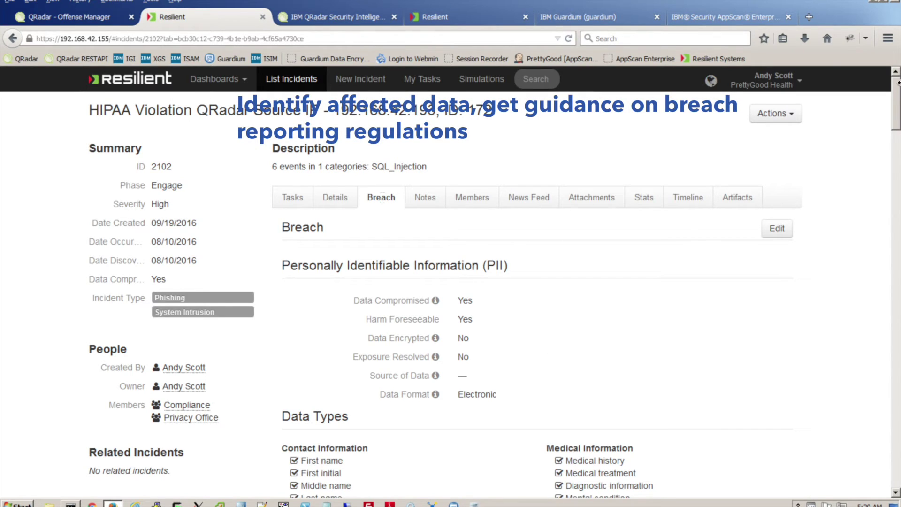
left_click_drag(894, 102, 893, 127)
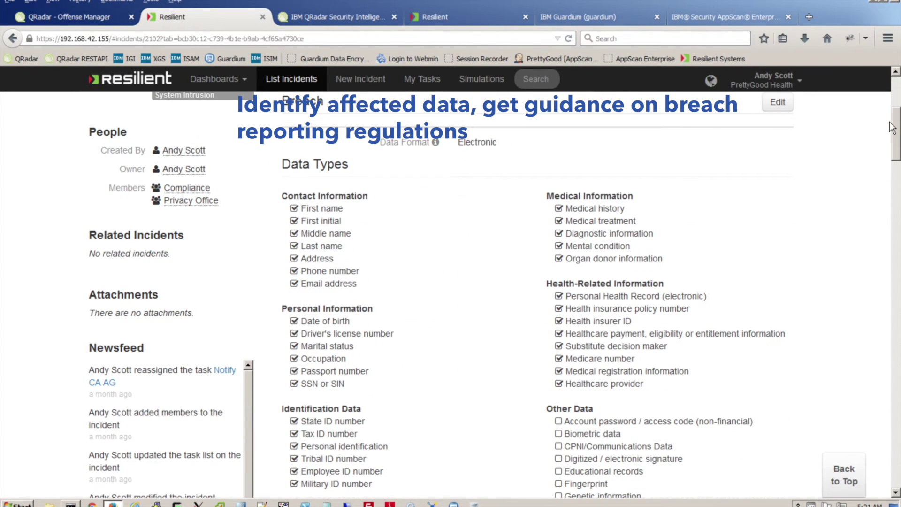
scroll(891, 178, "down", 2)
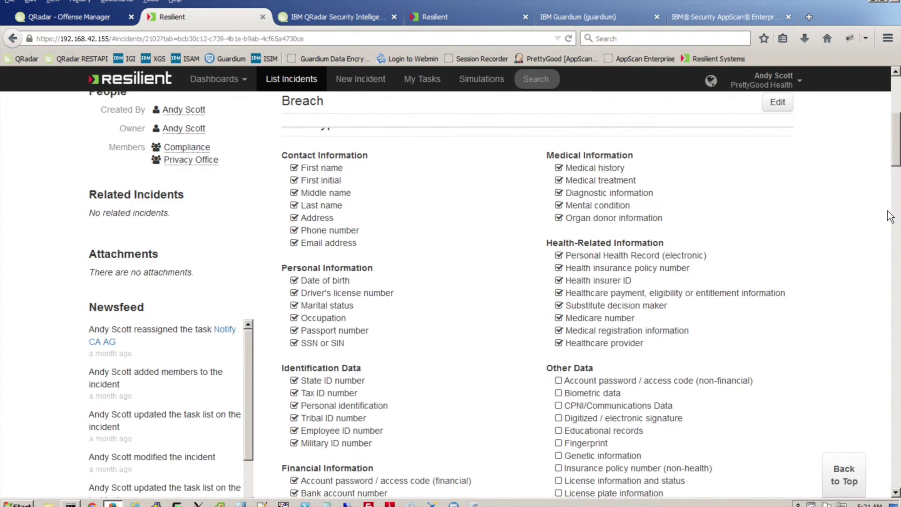
left_click(894, 371)
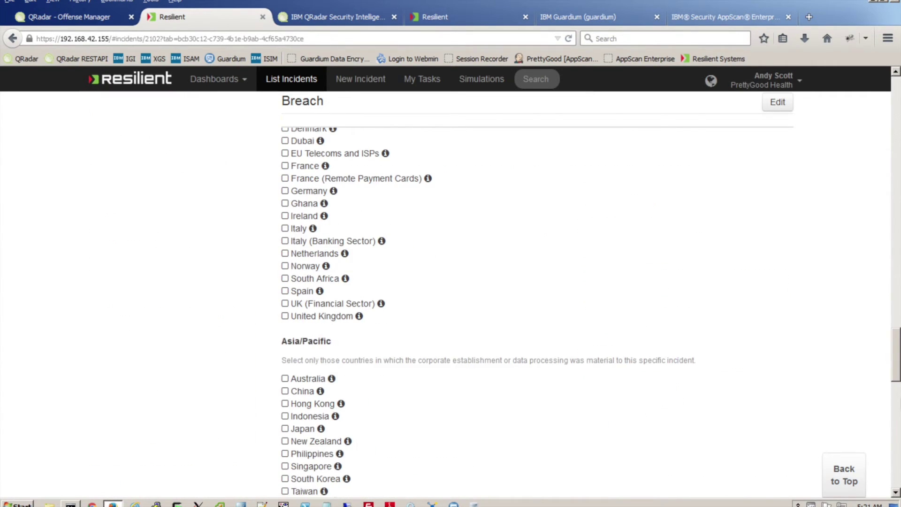
scroll(590, 313, "up", 1)
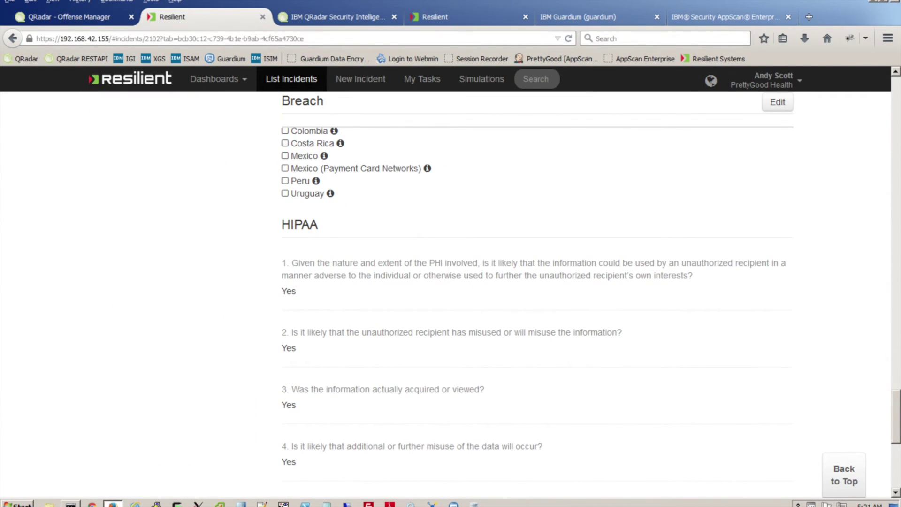
scroll(896, 232, "up", 15)
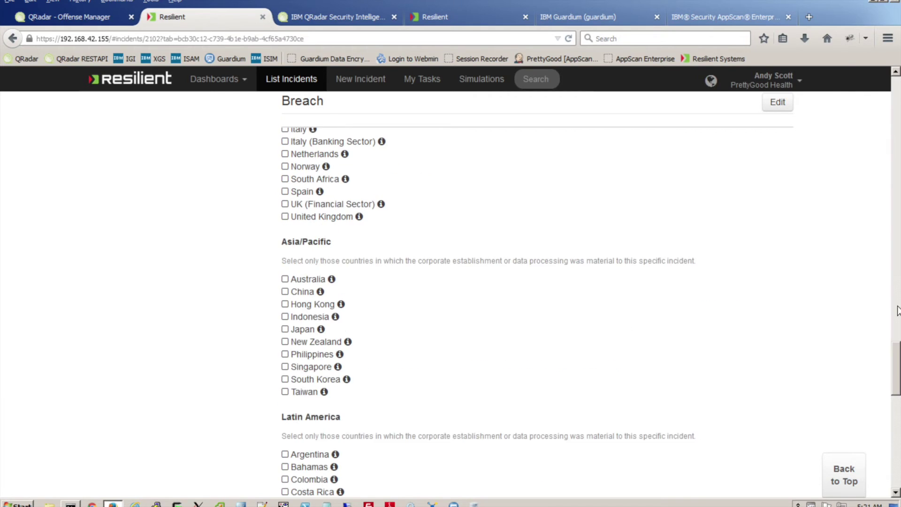
scroll(896, 232, "up", 15)
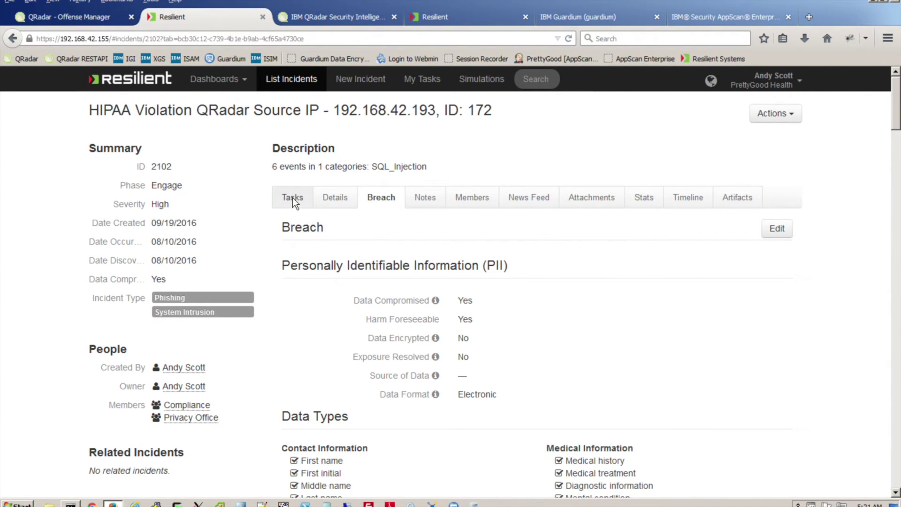
left_click(292, 198)
Scroll to the Respond (Data Breach) tasks and open Notify HHS Secretary
left_click_drag(894, 104, 892, 295)
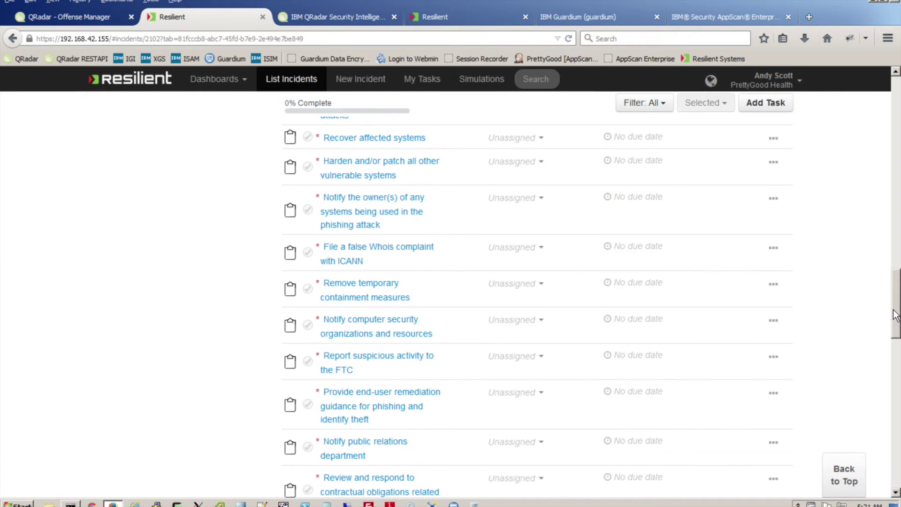
scroll(126, 194, "down", 8)
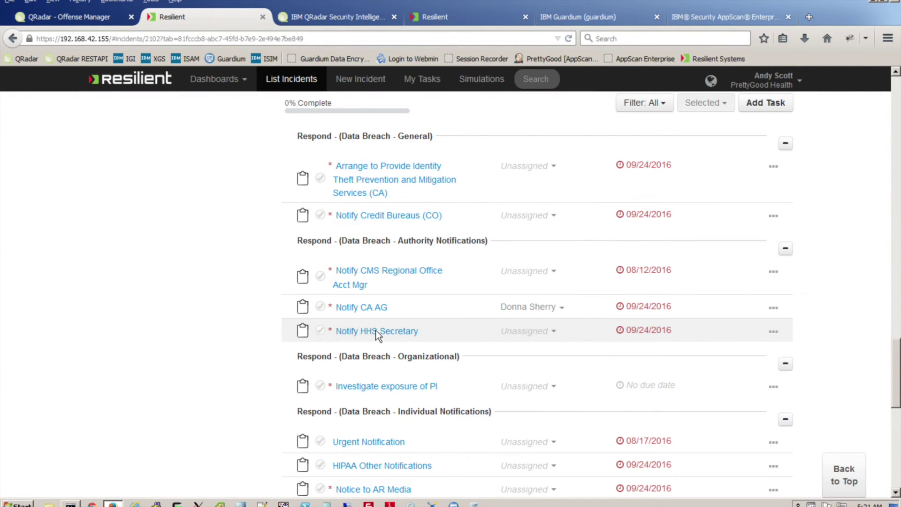
left_click(372, 330)
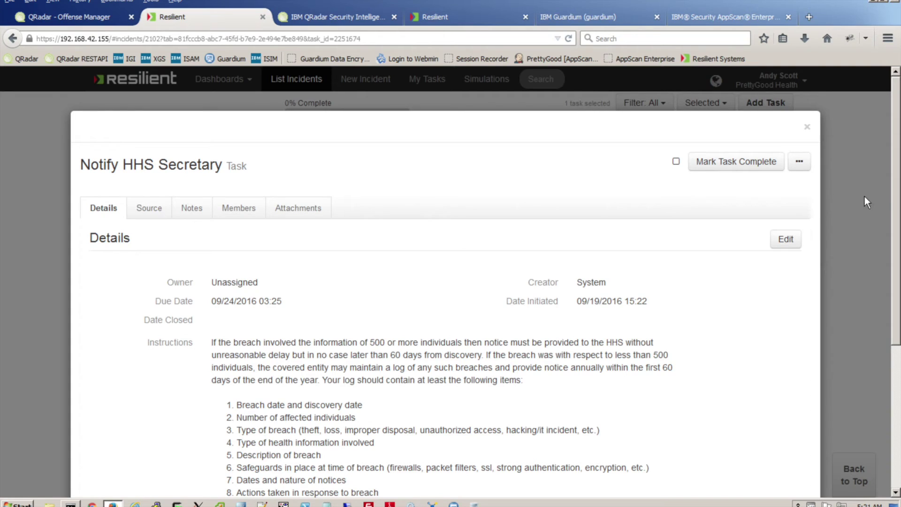
scroll(895, 202, "down", 5)
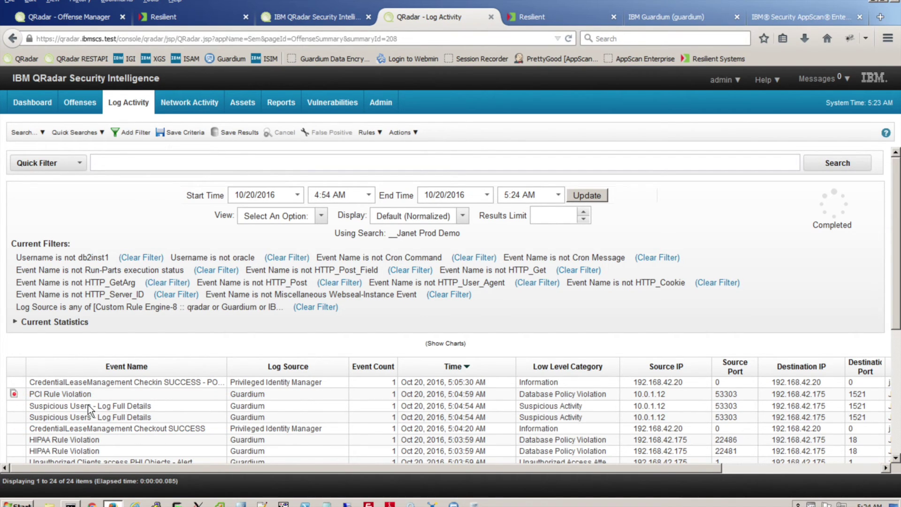
Select the Suspicious Users - Log Full Details event on the QRadar dashboard
left_click(92, 405)
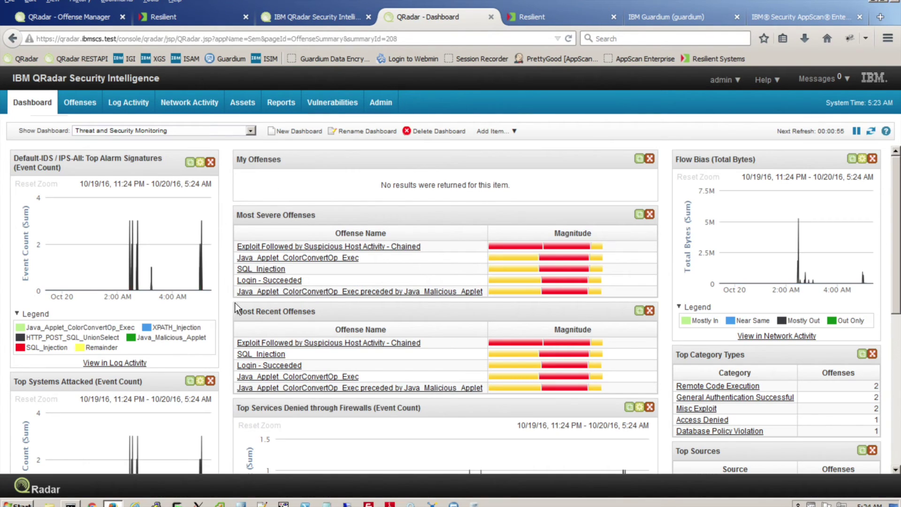